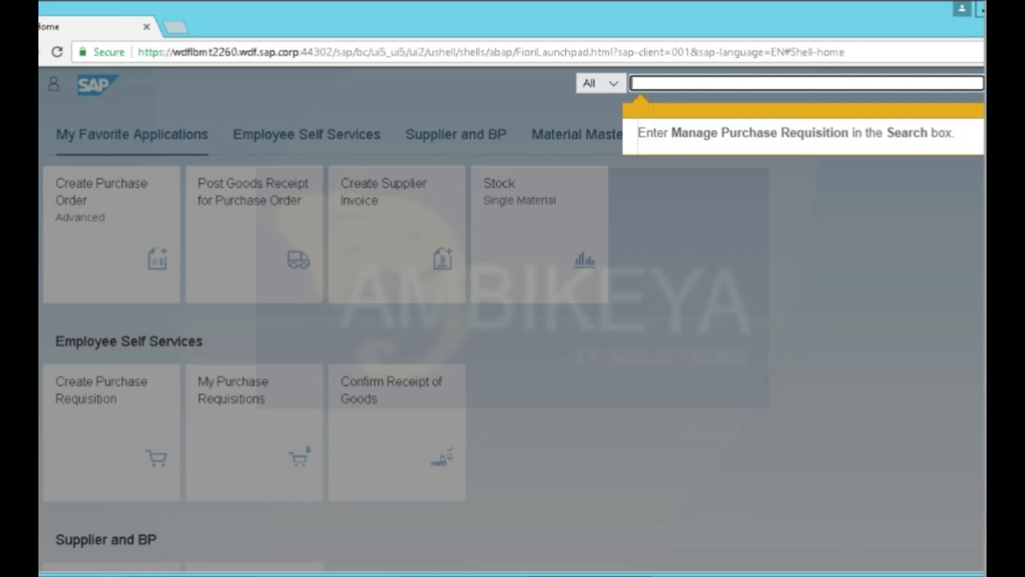
Search for Manage Purchase Requisitions and open the standard version of the app, not the Professional one
text(Manage Purchase Requisitions)
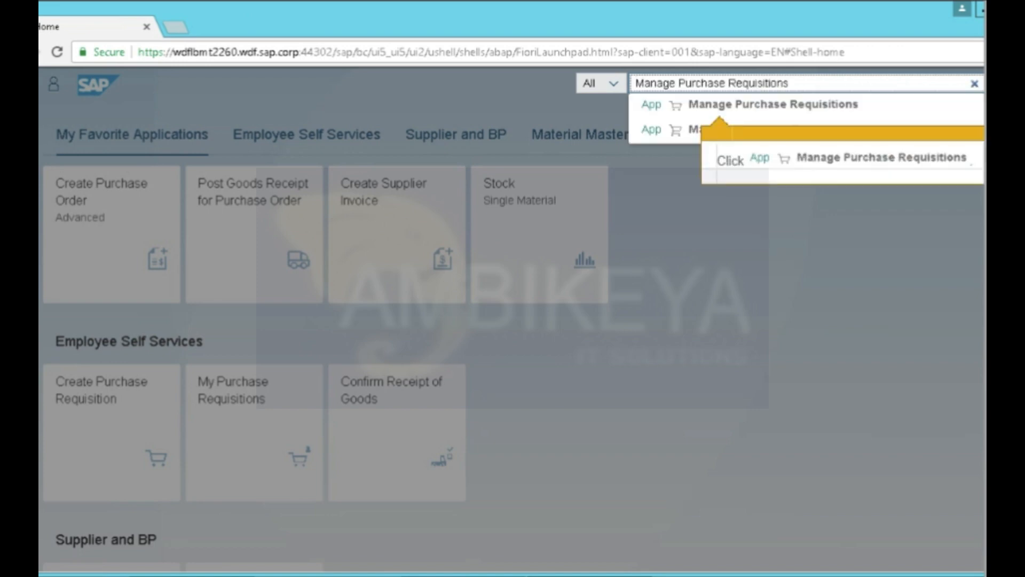
click(773, 105)
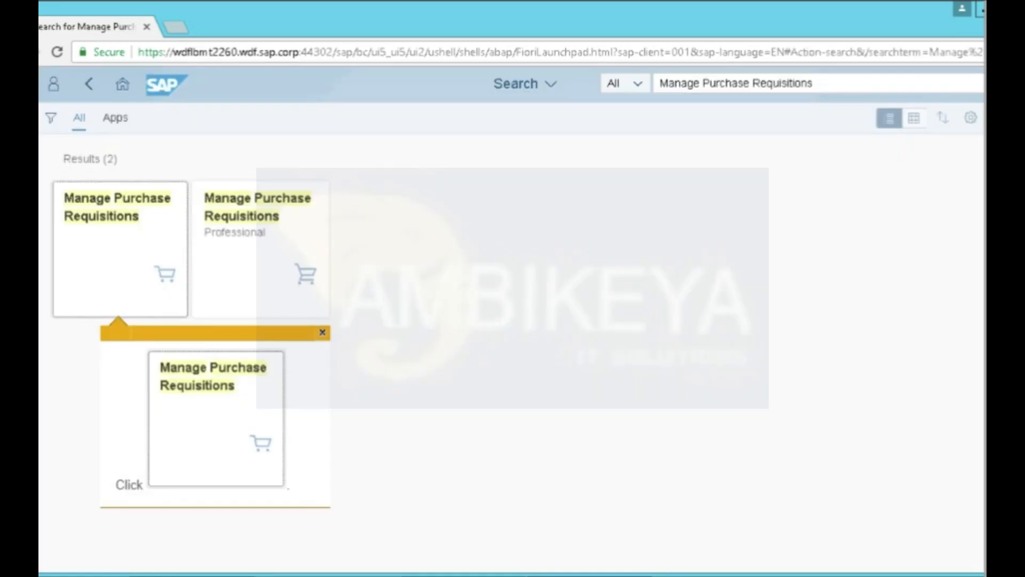
click(120, 249)
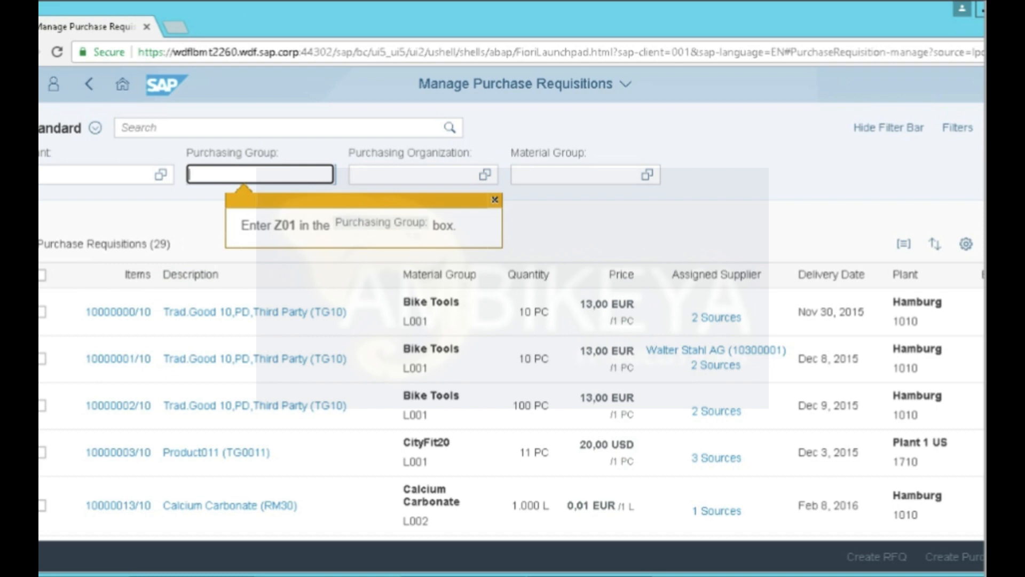
Filter the purchase requisitions by purchasing group Z01 and material group L003 (Semi-Finished Goods)
text(Z01)
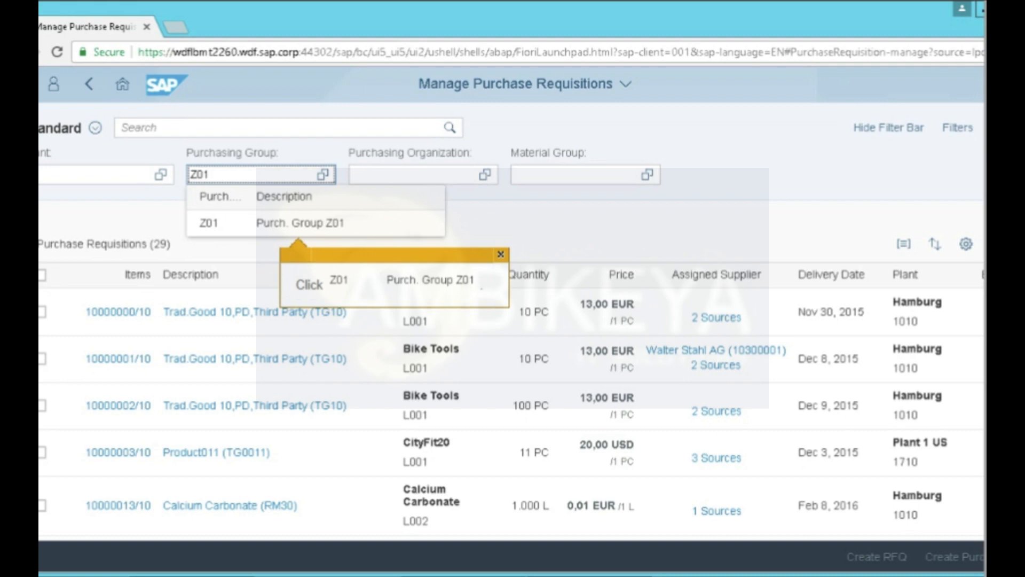
click(299, 224)
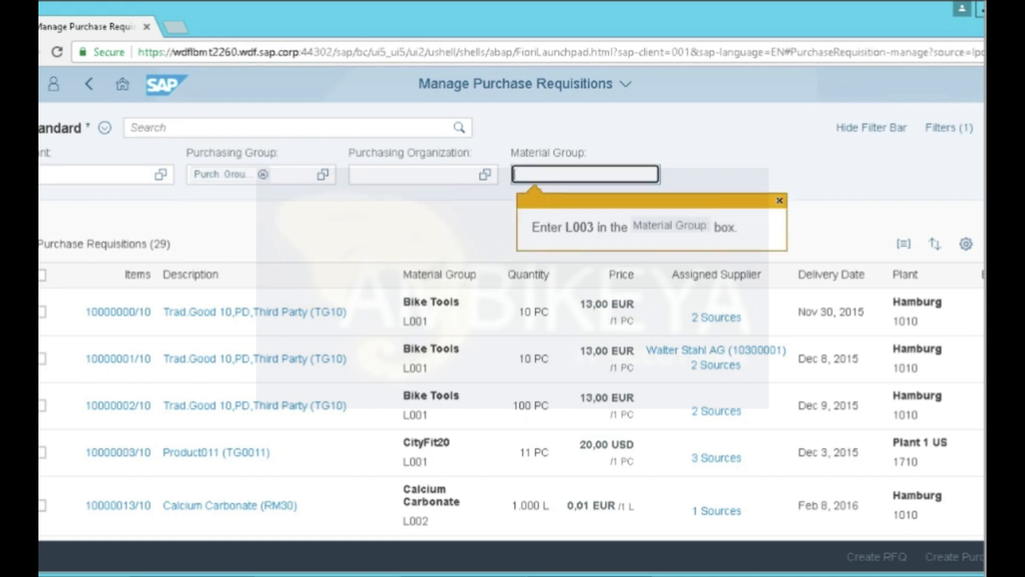
text(L003)
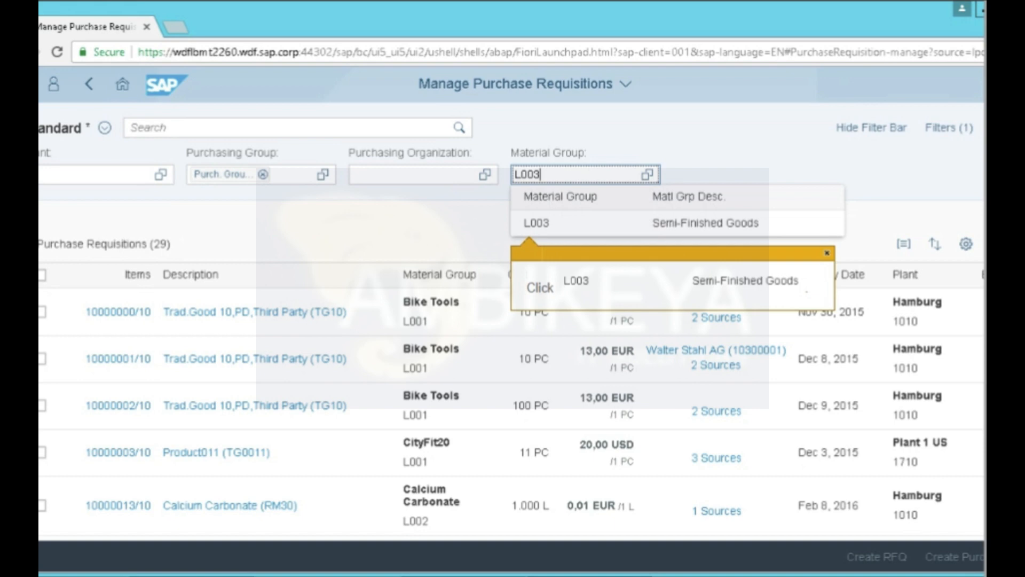
click(536, 223)
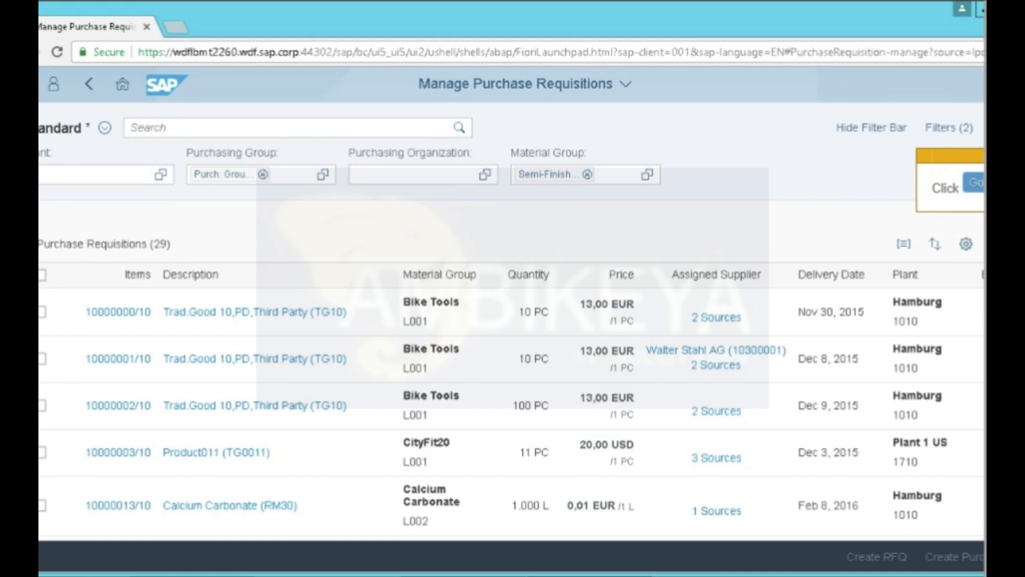
click(975, 182)
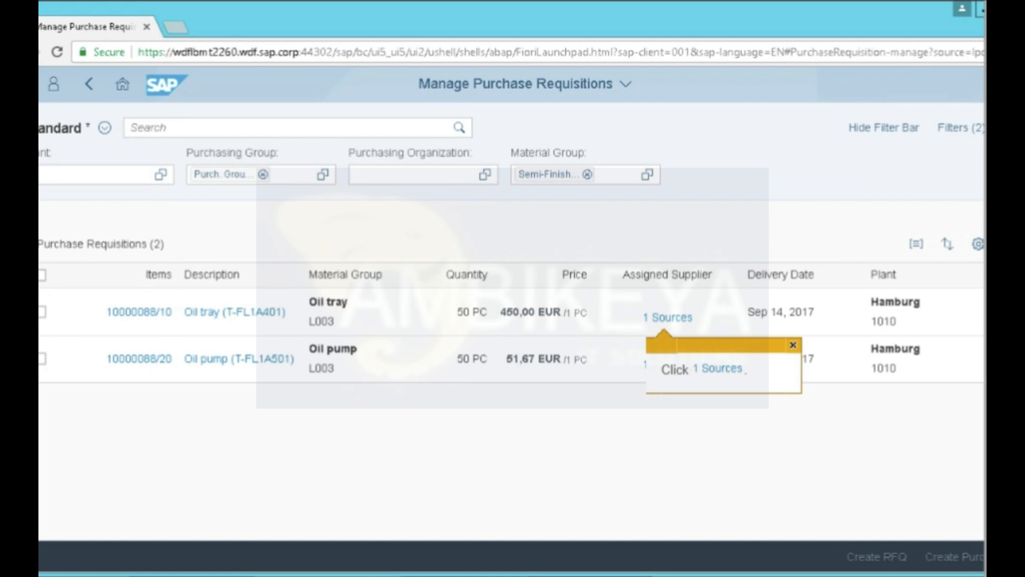
Assign the available source of supply, supplier T-S50A01, to both the Oil tray and the Oil pump requisition items
click(672, 317)
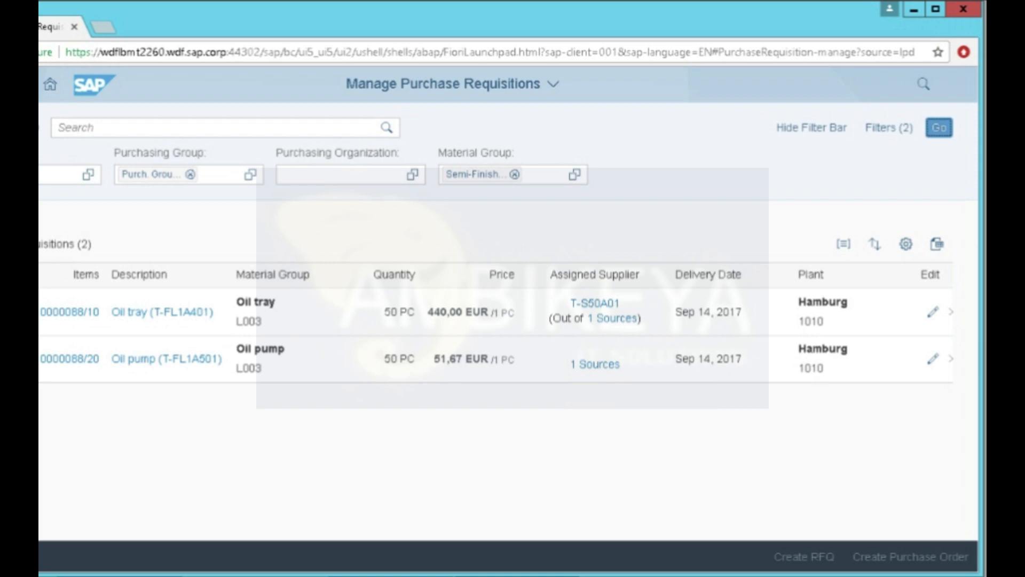
click(596, 364)
click(355, 251)
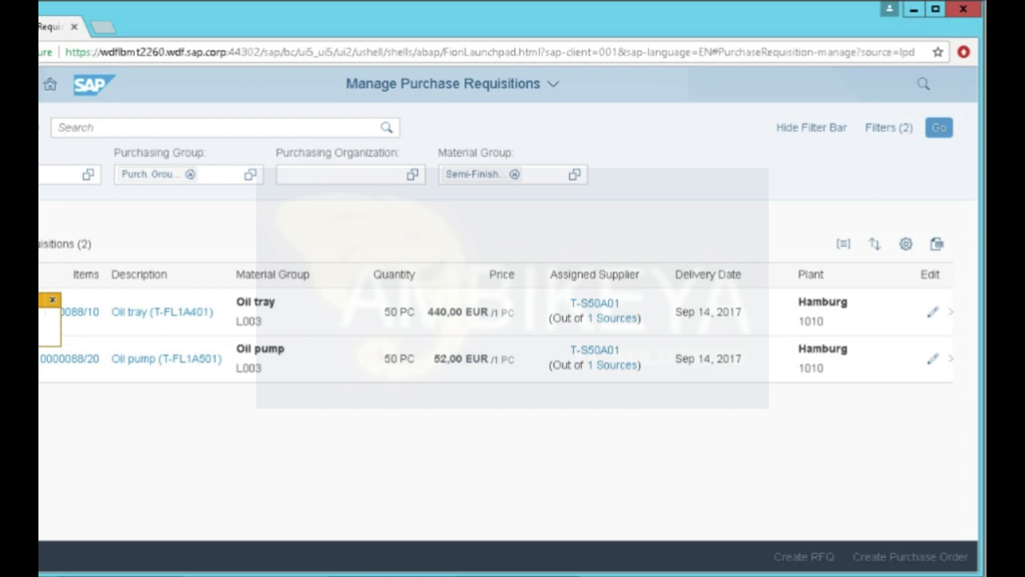
Create a standard purchase order from both the Oil tray and Oil pump requisition items and acknowledge the message
click(40, 275)
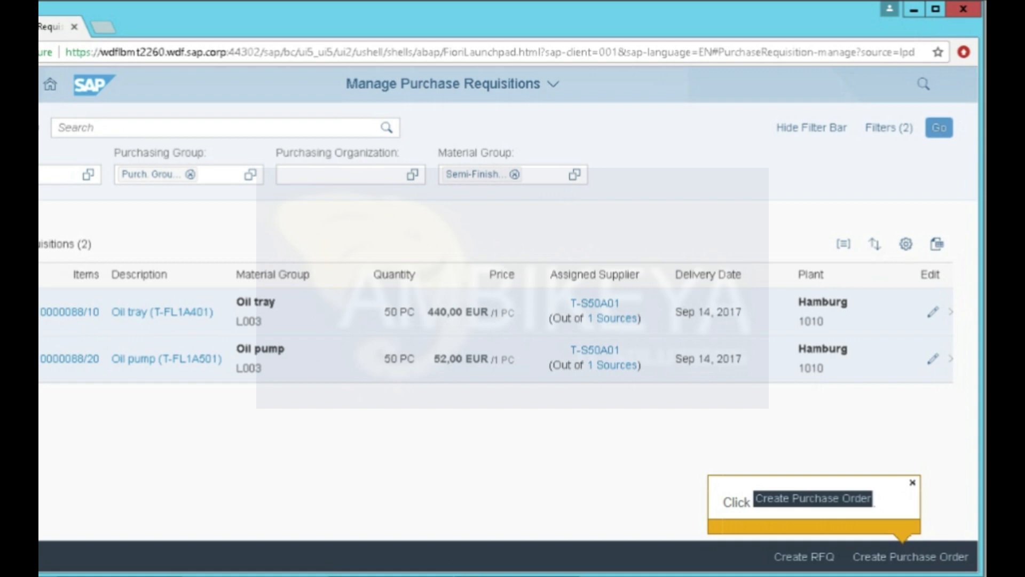
click(910, 556)
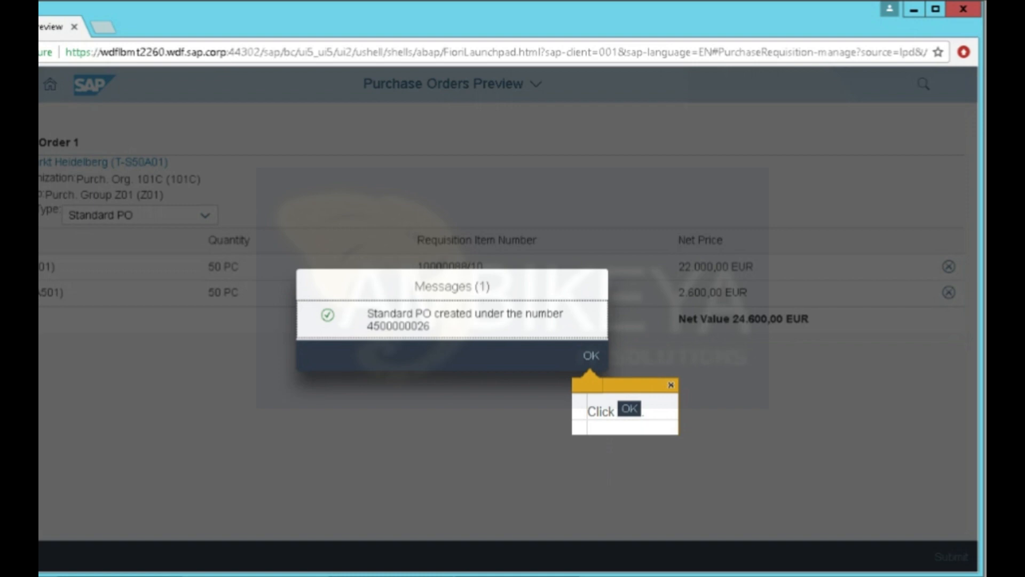
click(591, 356)
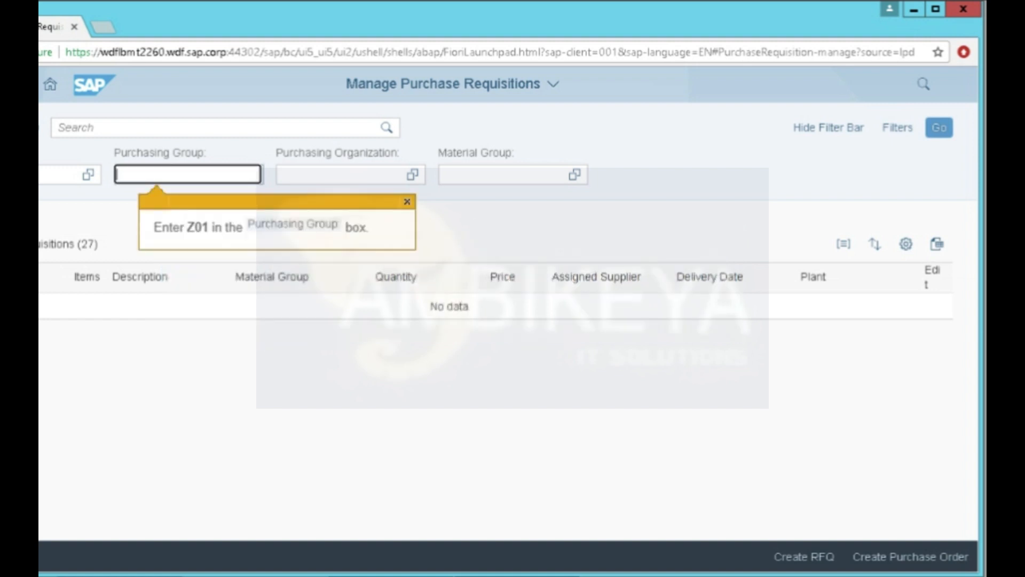
Filter the purchase requisitions by purchasing group Z01 and material group Z901 (IT Hardware)
text(Z01)
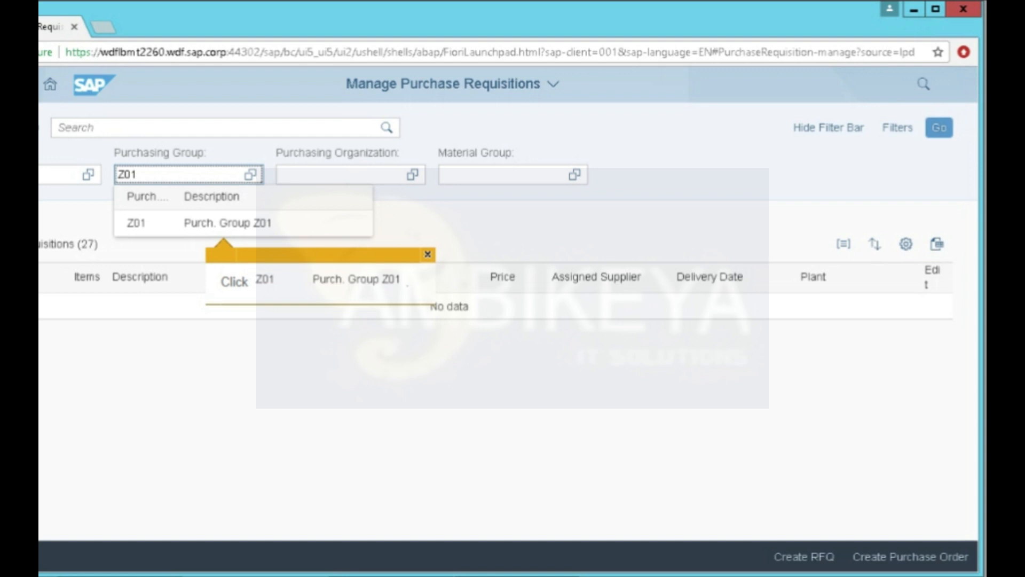
click(223, 223)
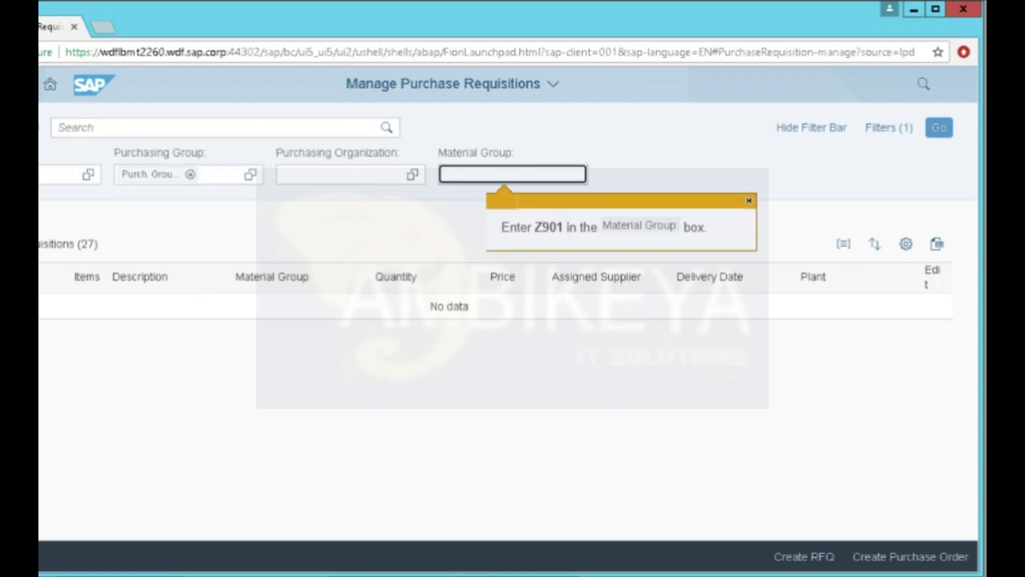
text(Z901)
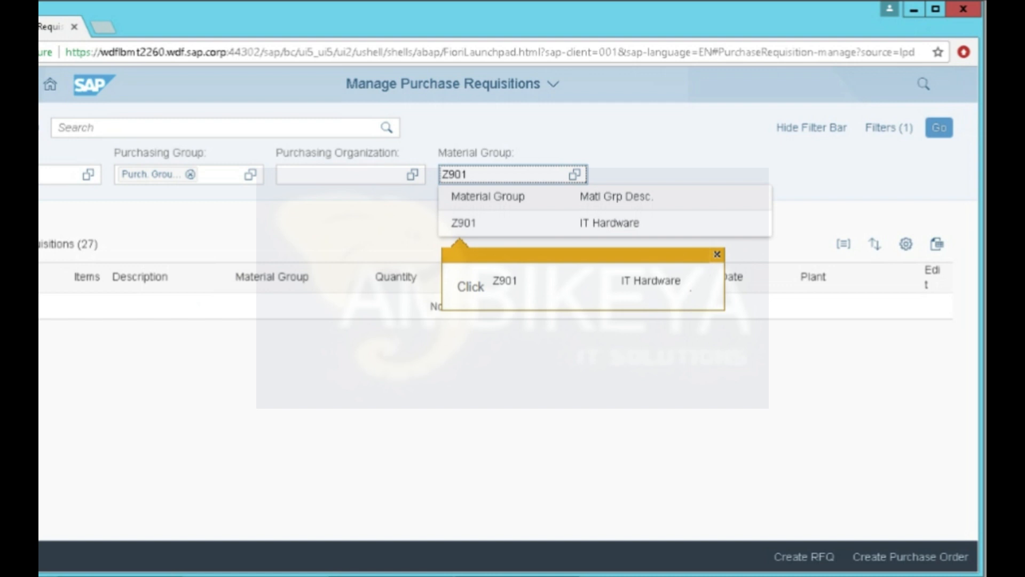
click(544, 224)
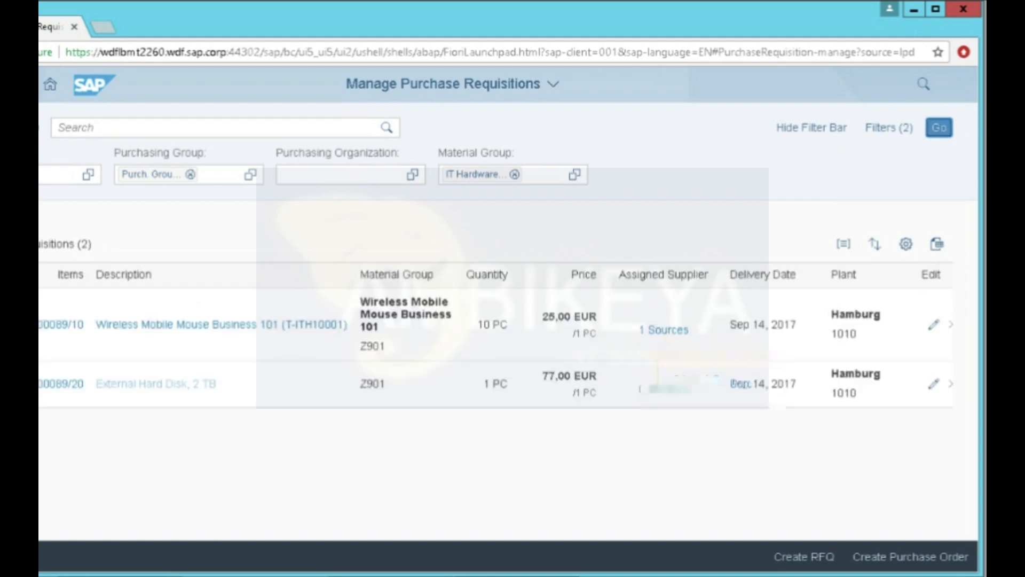
Assign source Motormarkt Heidelberg (T-S50A01) to the Wireless Mobile Mouse item and enter supplier T-S50A01 for the External Hard Disk, 2 TB item
click(666, 329)
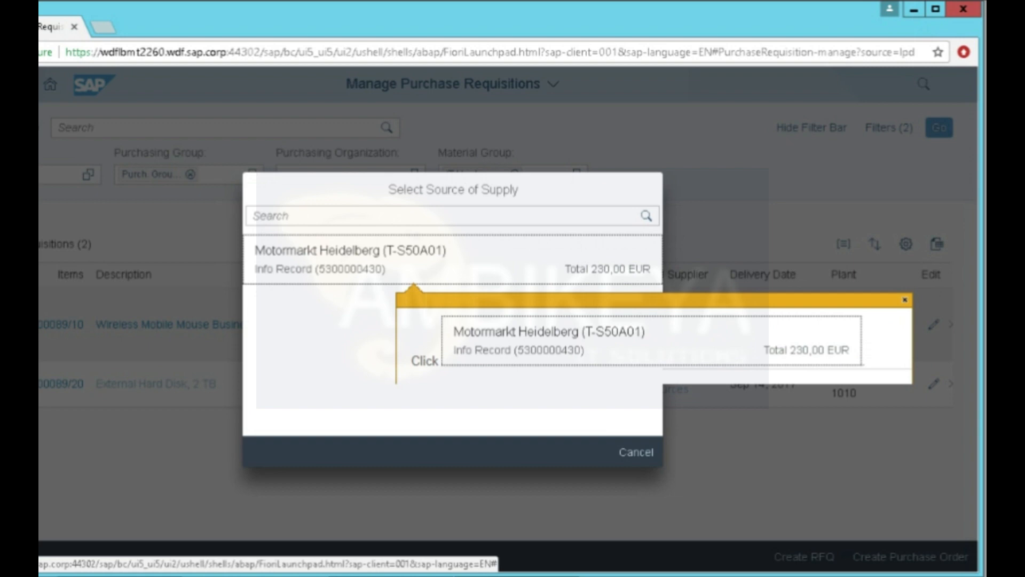
click(414, 260)
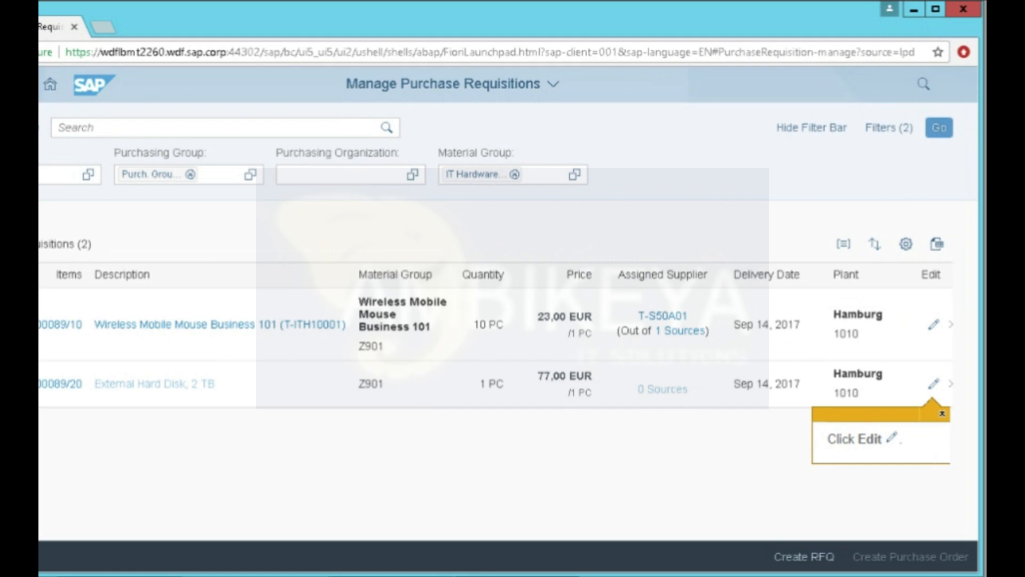
click(933, 384)
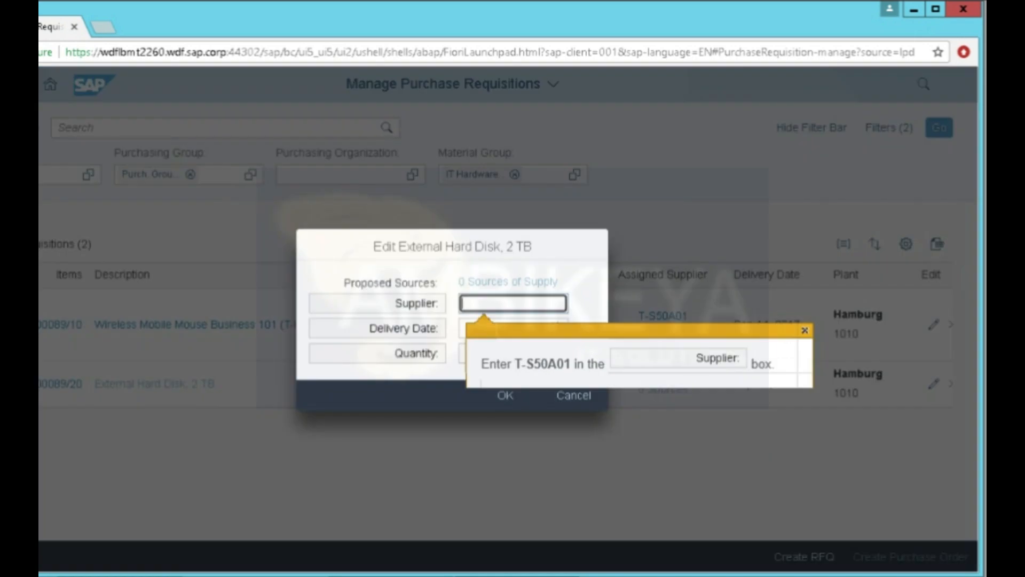
text(T-S50A01)
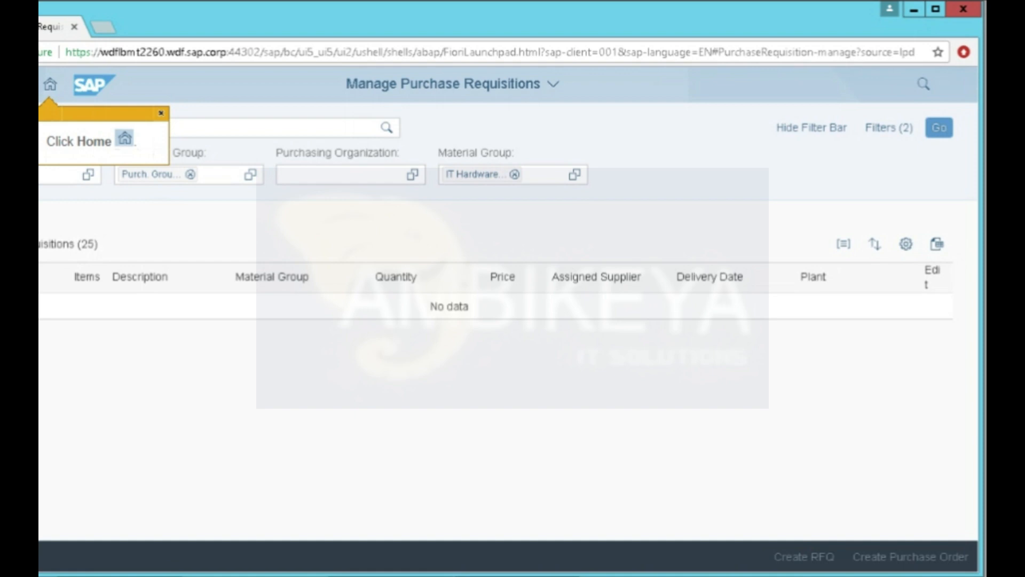
Return to the launchpad home and open Display Purchasing Documents by Supplier through a search restricted to Apps
click(50, 85)
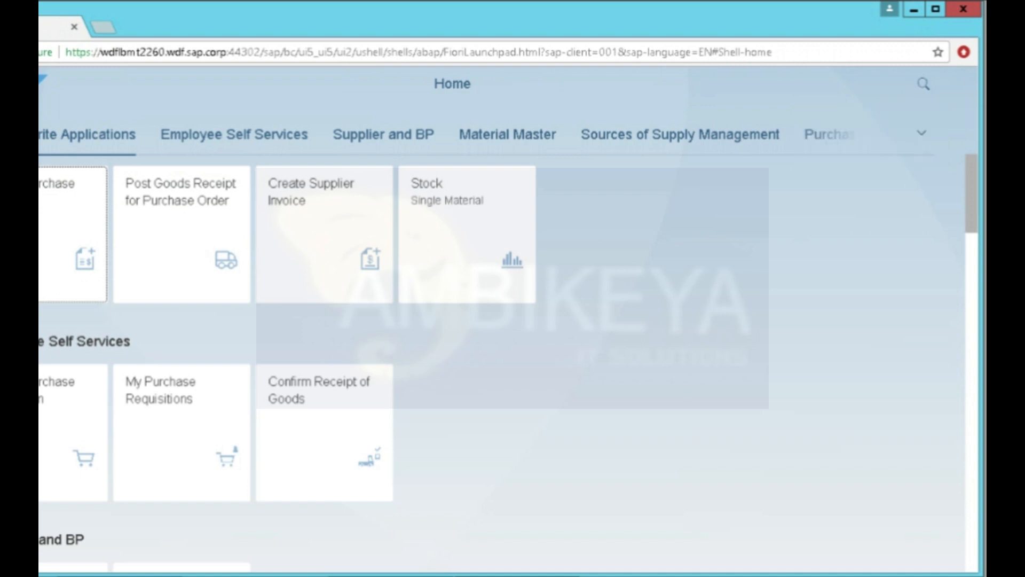
click(924, 83)
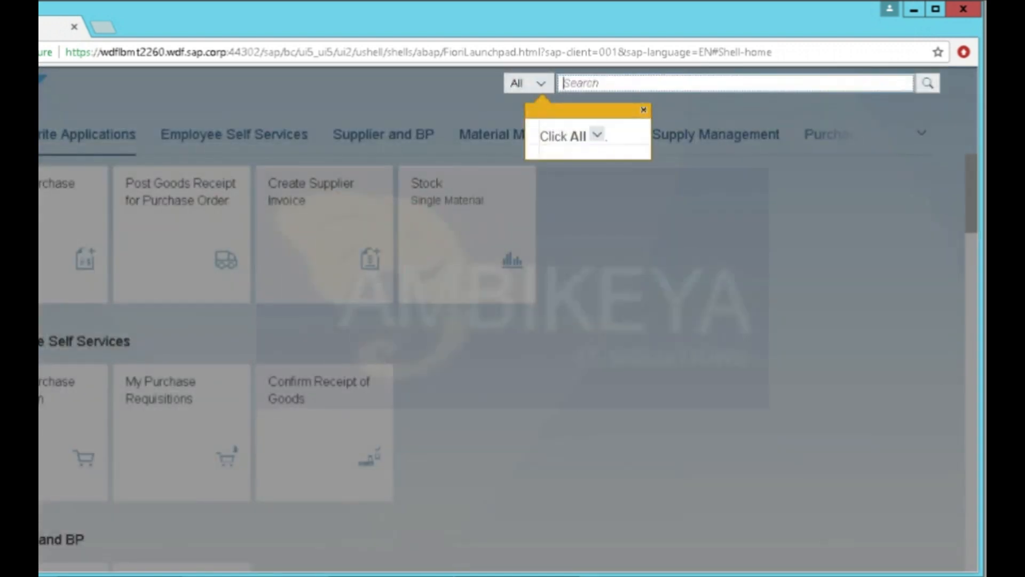
click(542, 84)
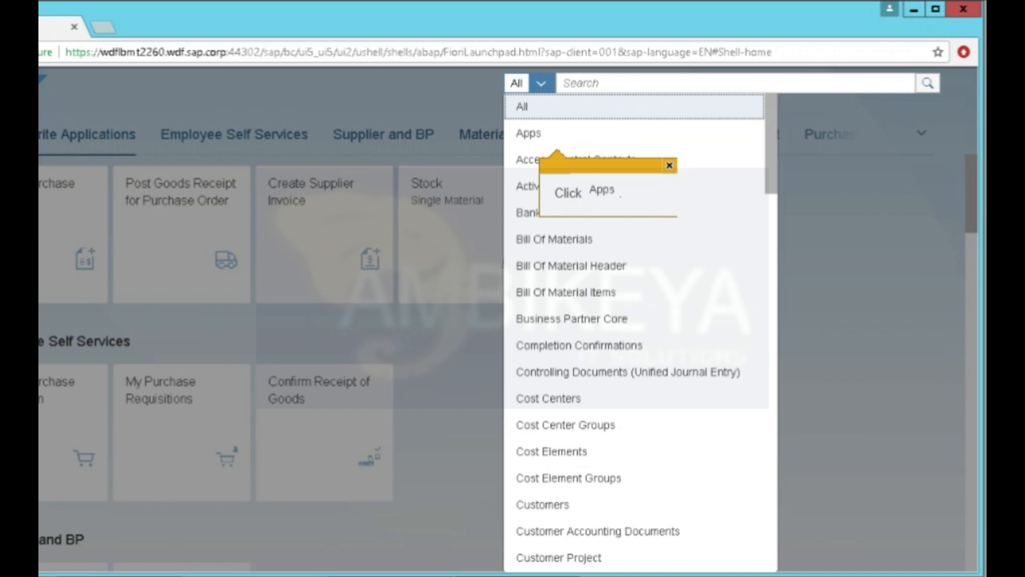
click(529, 134)
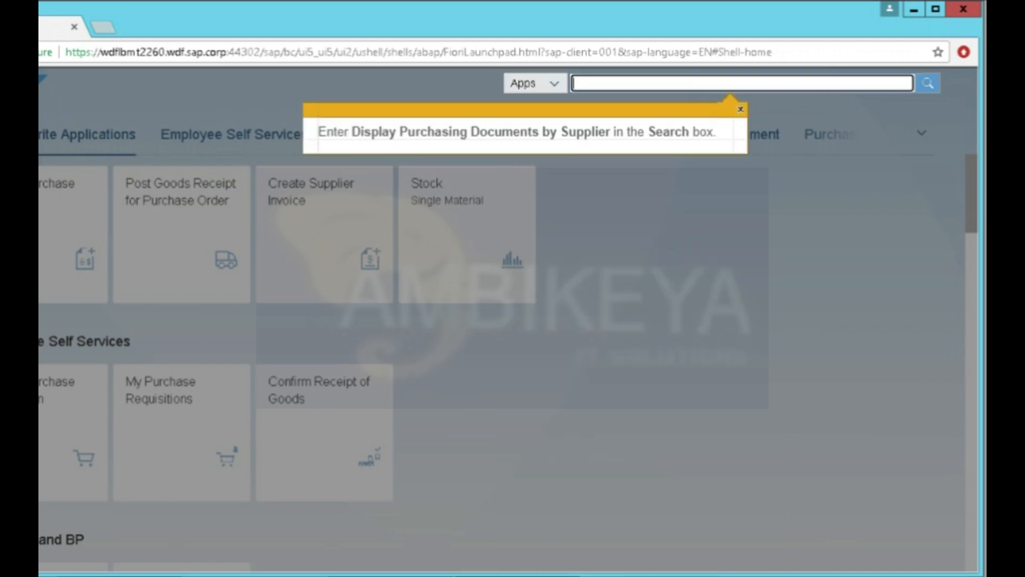
text(Display Purchasing Documents by Supplier)
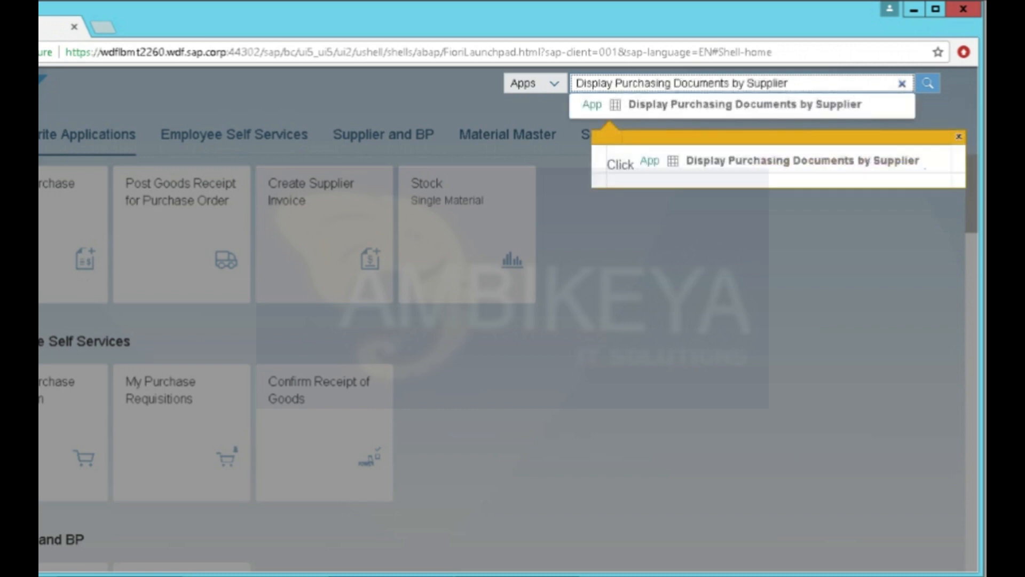
click(745, 105)
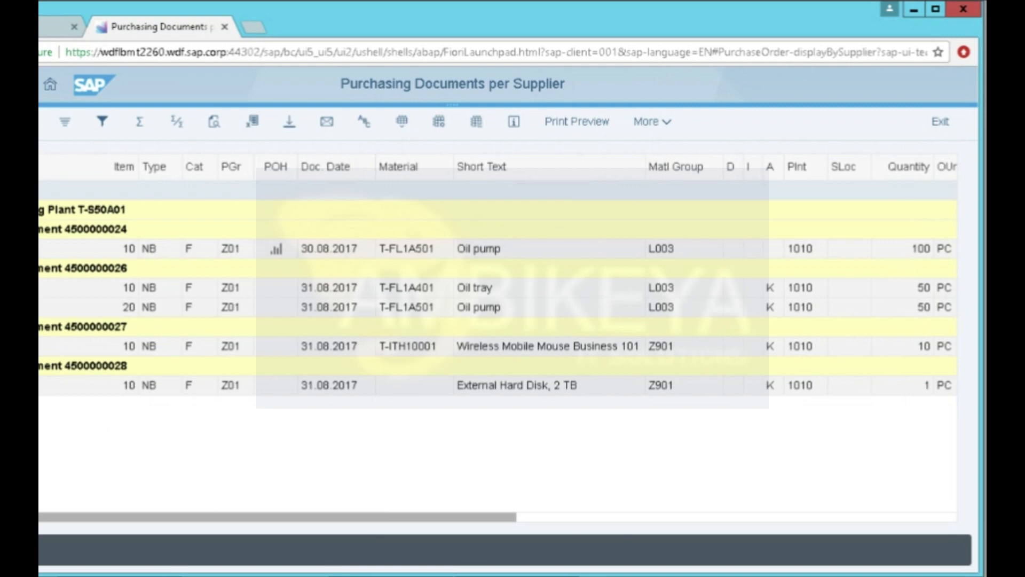
Show the account assignment view of the supplier's purchasing documents and examine the items' quantities and net prices
click(652, 122)
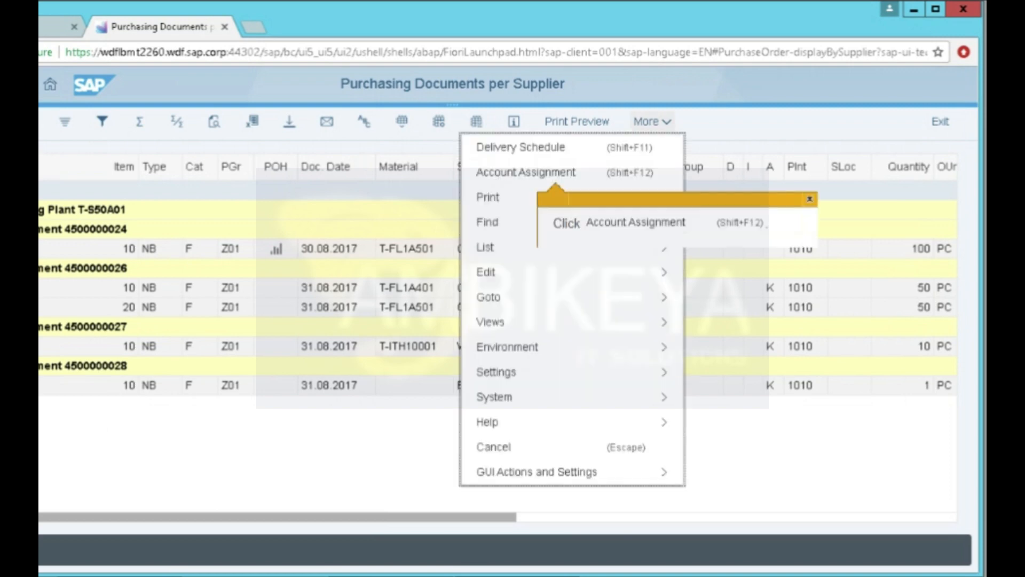
click(555, 173)
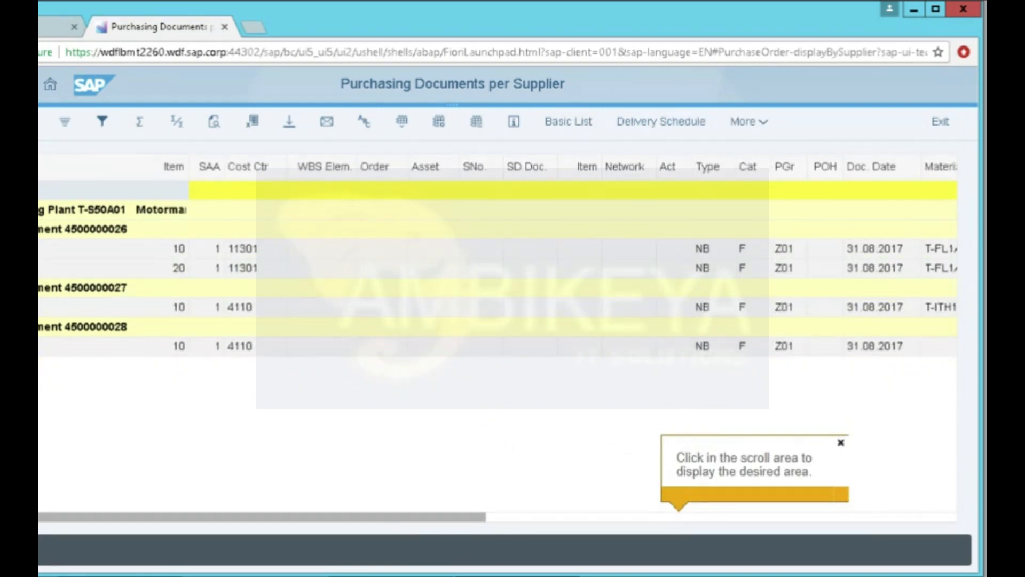
click(679, 517)
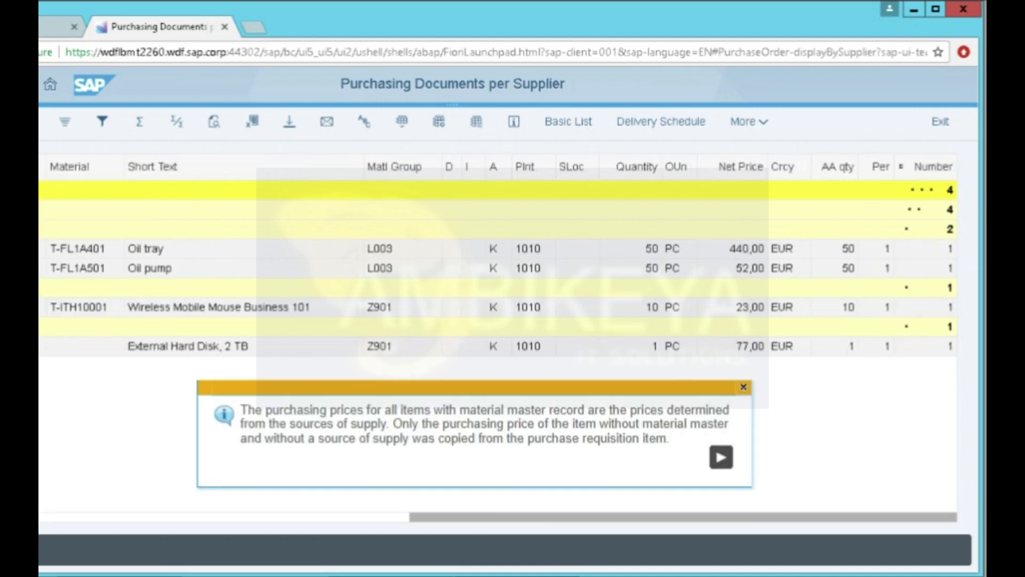